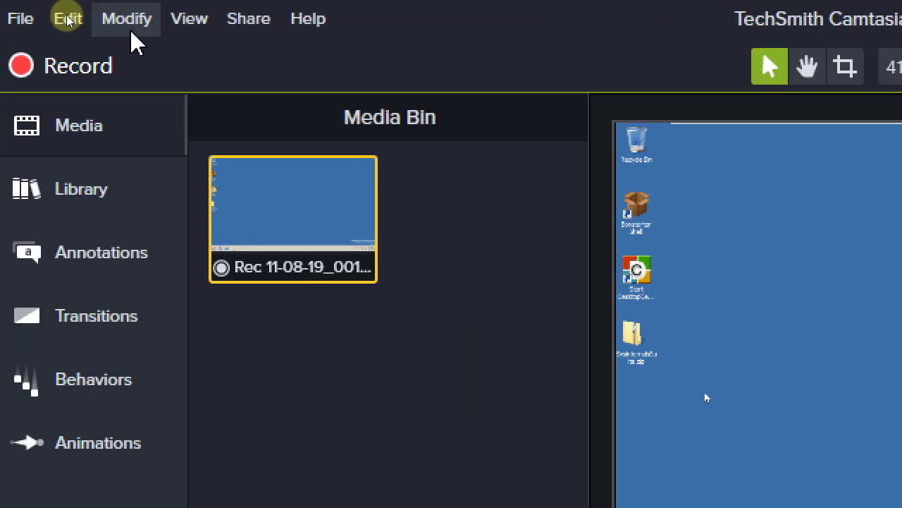
- Add a timeline marker with the playhead at 0:00:37;11
left_click(132, 32)
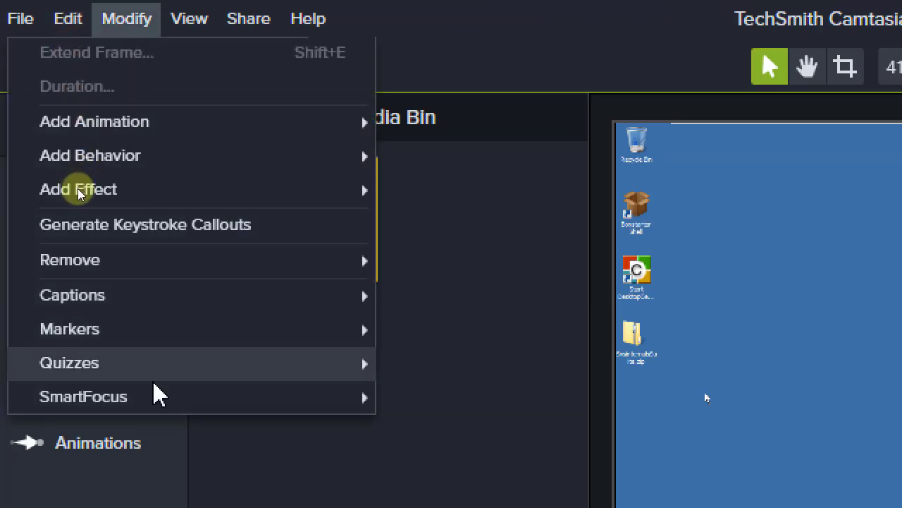
mouse_move(162, 342)
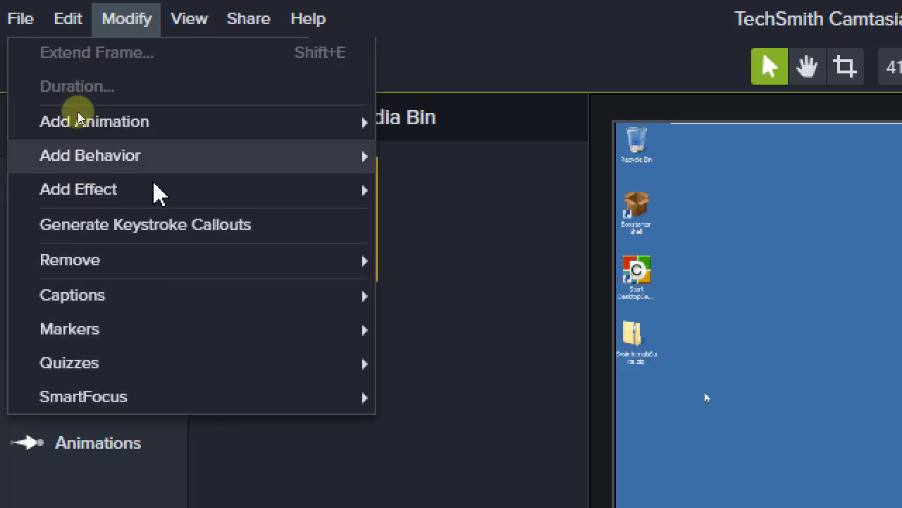
mouse_move(152, 325)
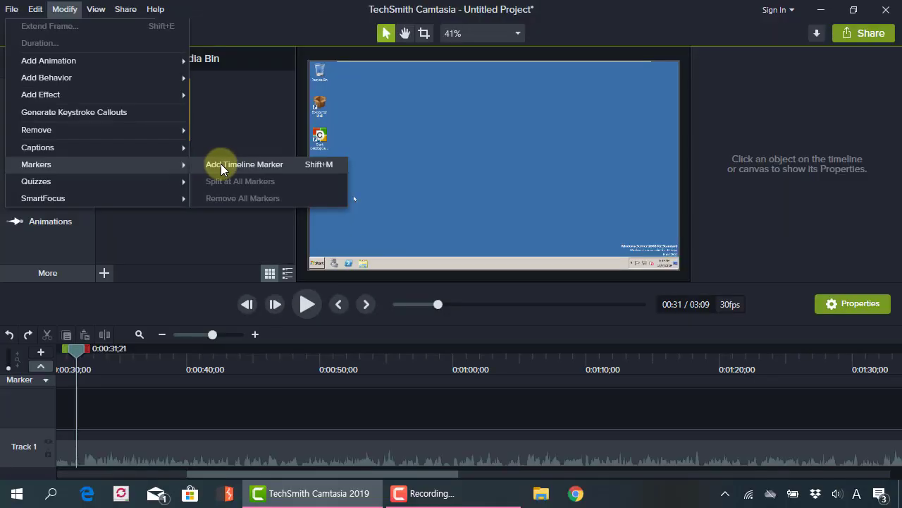
left_click(220, 164)
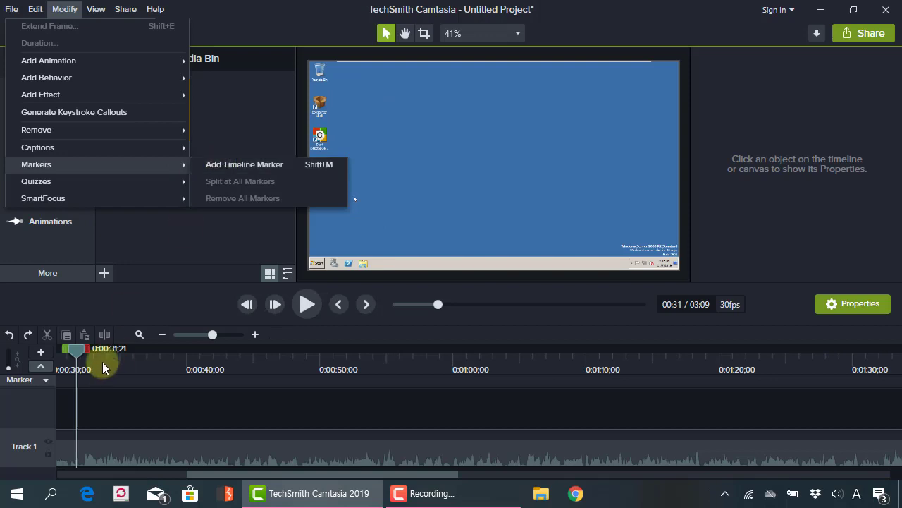
left_click_drag(77, 357, 150, 353)
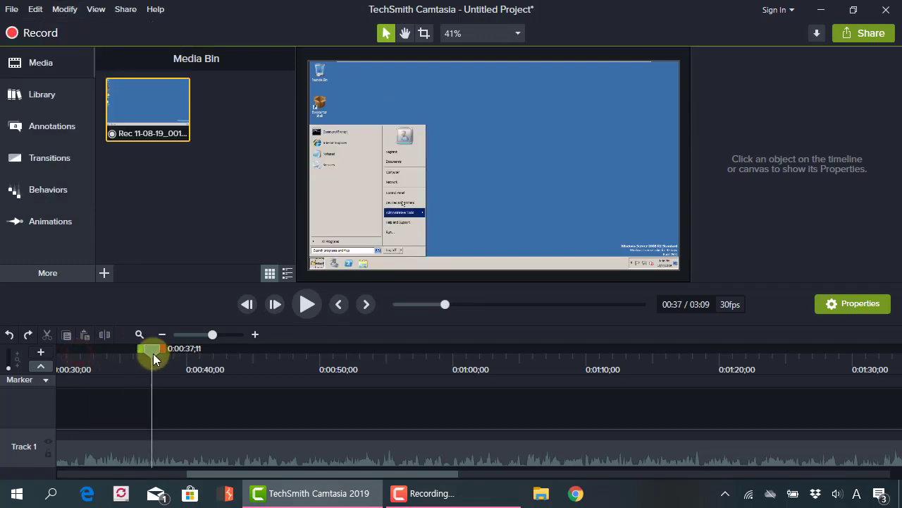
left_click(73, 12)
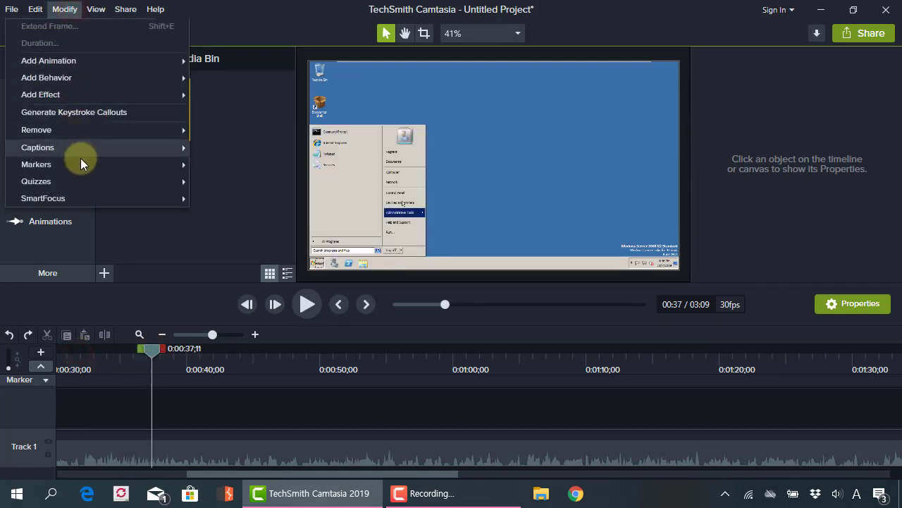
mouse_move(81, 160)
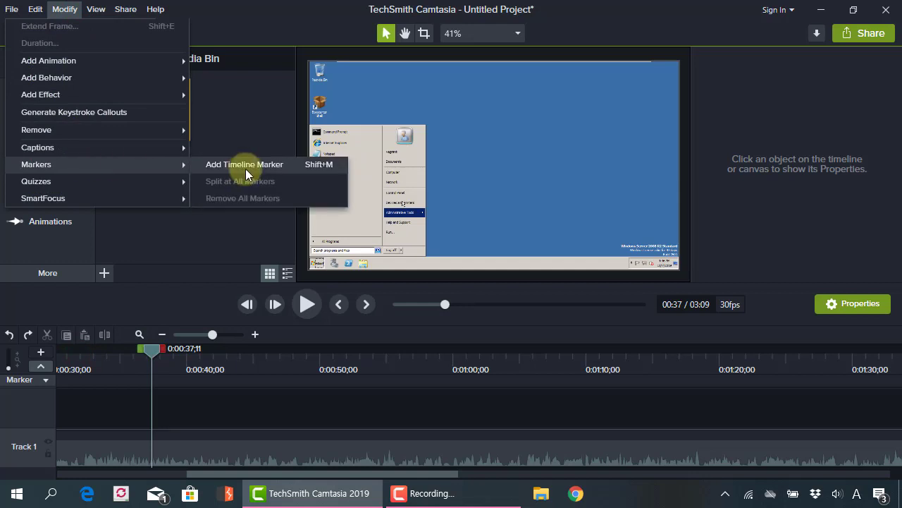
left_click(245, 169)
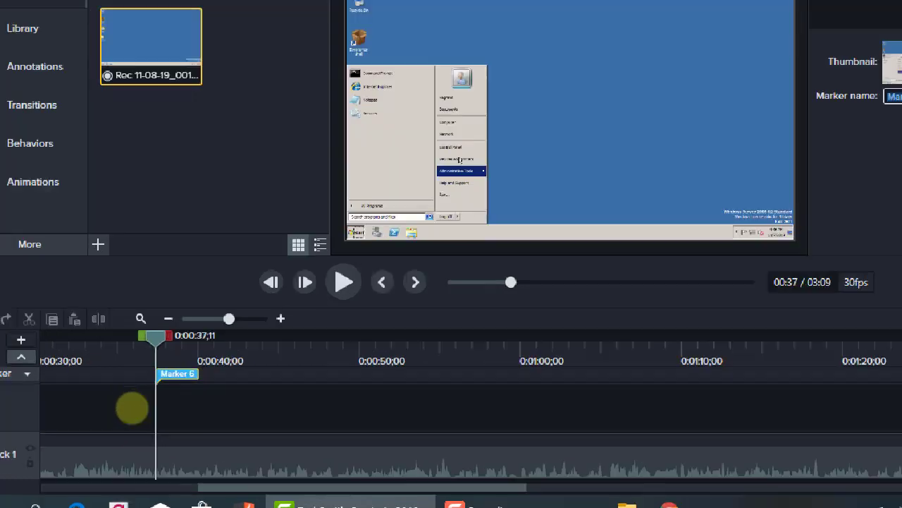
left_click(132, 404)
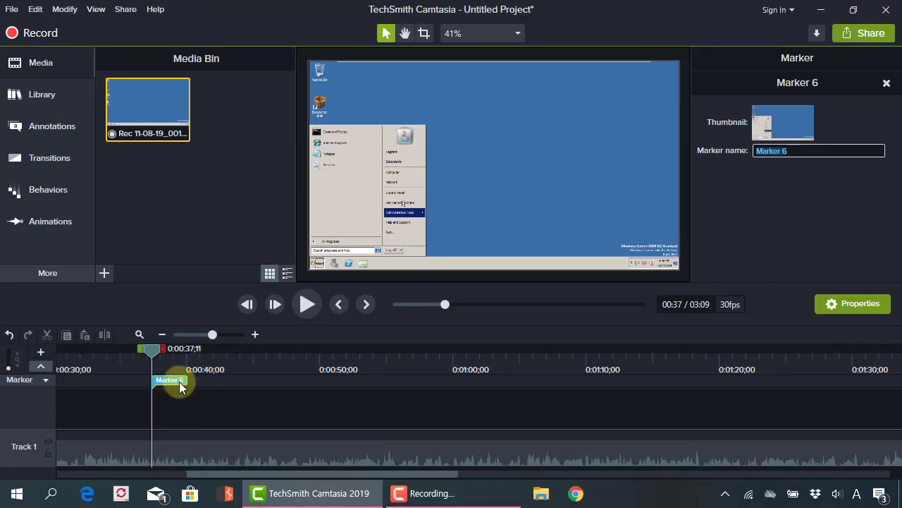
- Move the playhead to 0:00:44;07 and add another timeline marker there
left_click_drag(152, 352, 244, 352)
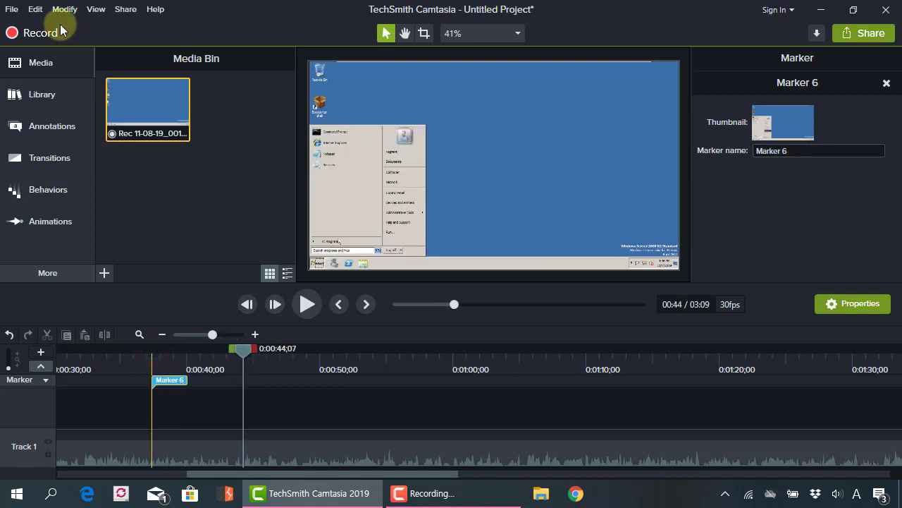
left_click(35, 9)
mouse_move(65, 9)
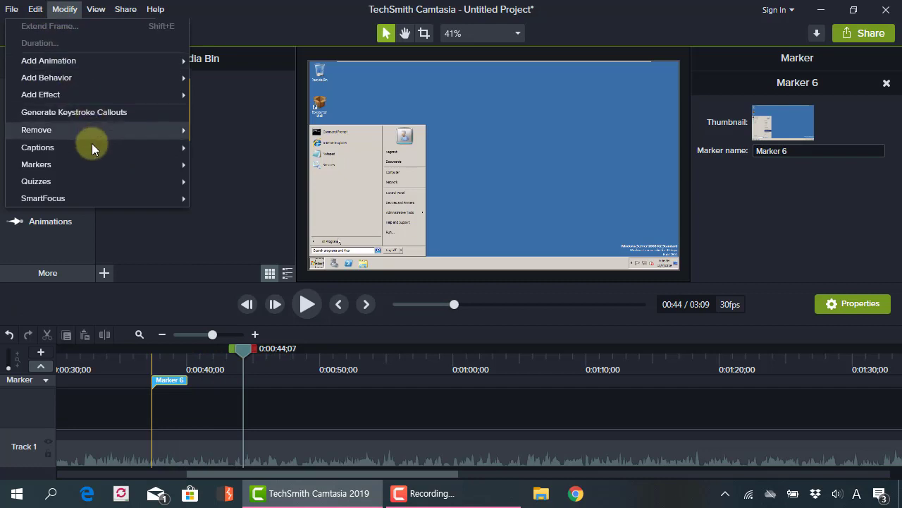
mouse_move(90, 165)
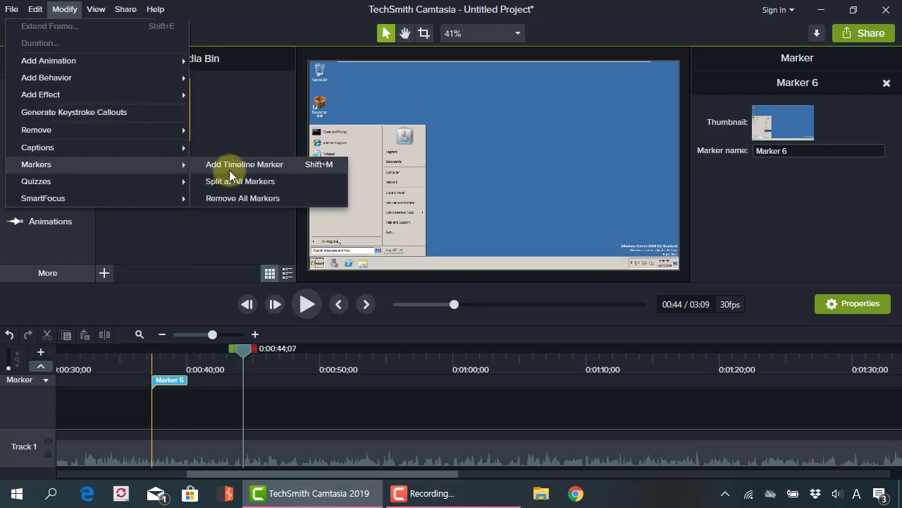
left_click(229, 169)
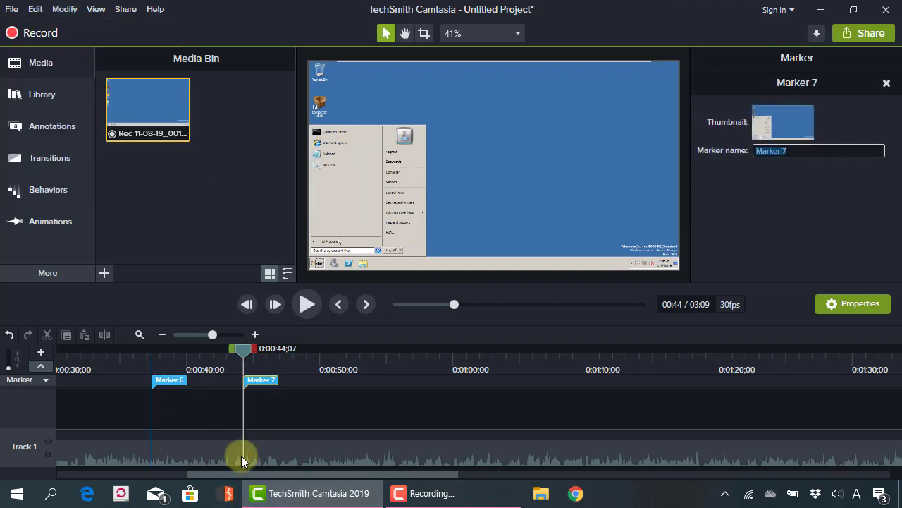
- Place a timeline marker at 0:00:50;04, after the two existing markers
mouse_move(243, 349)
left_mouse_down()
mouse_move(353, 366)
mouse_move(266, 358)
mouse_move(223, 359)
mouse_move(348, 365)
mouse_move(213, 368)
left_mouse_up()
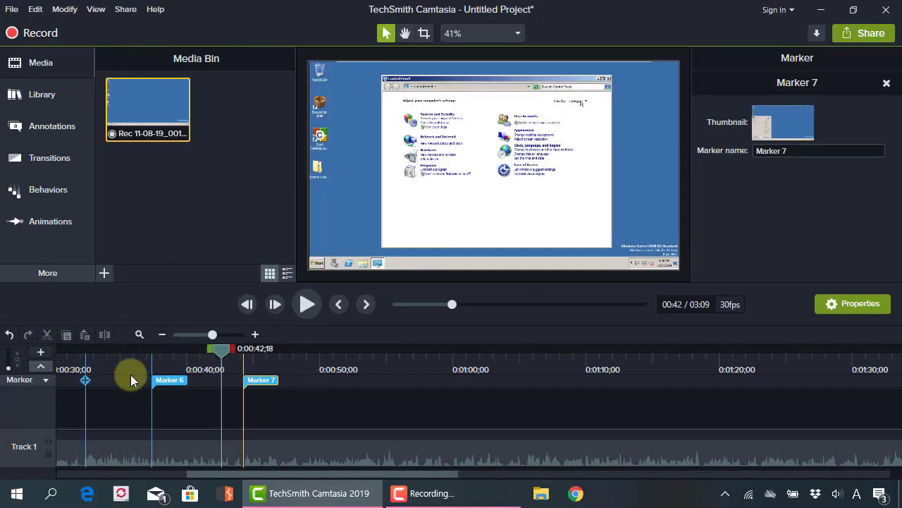
left_click_drag(221, 349, 321, 349)
left_click(35, 9)
mouse_move(64, 9)
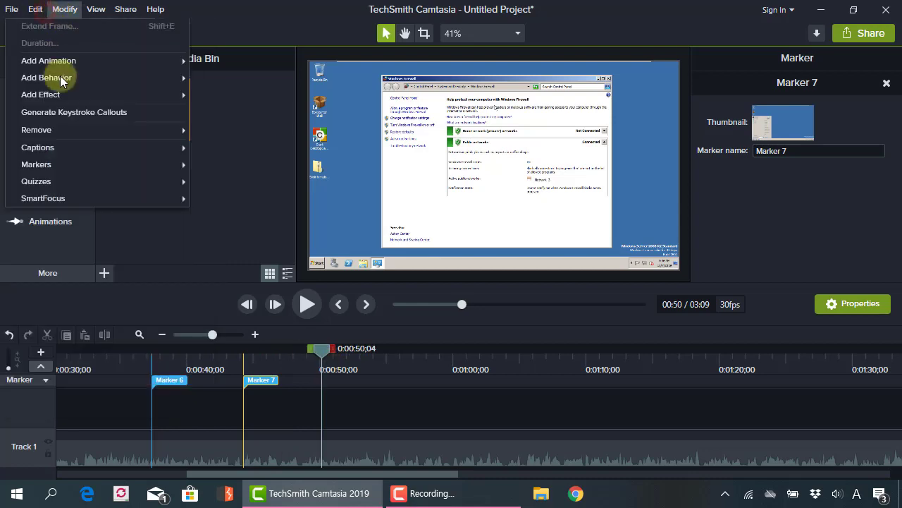
mouse_move(74, 161)
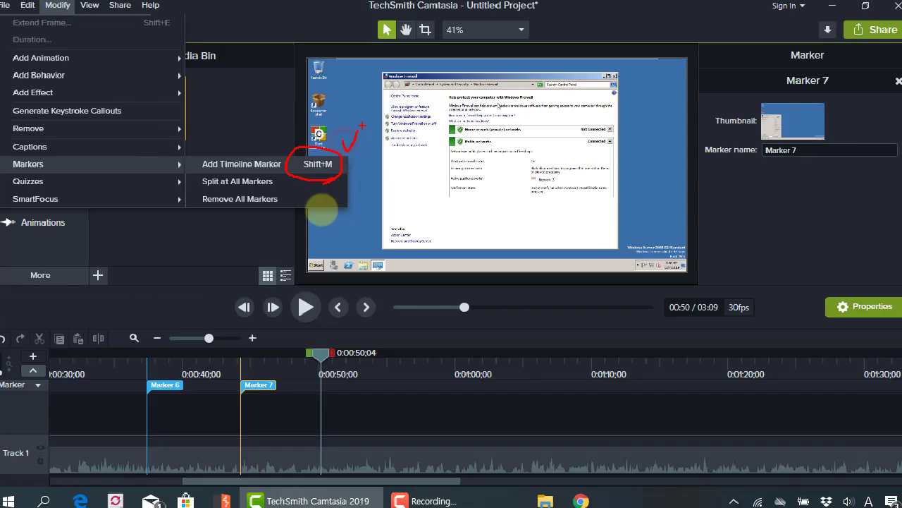
key("Escape")
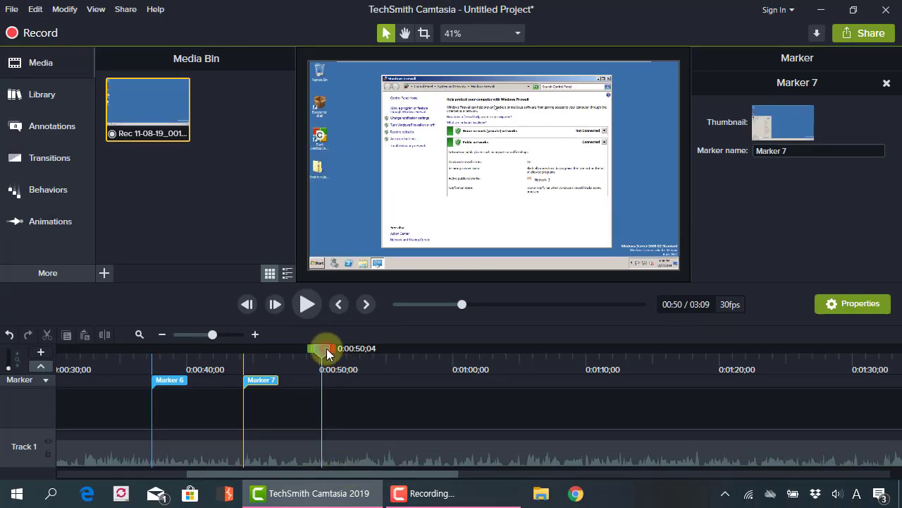
key("shift+m")
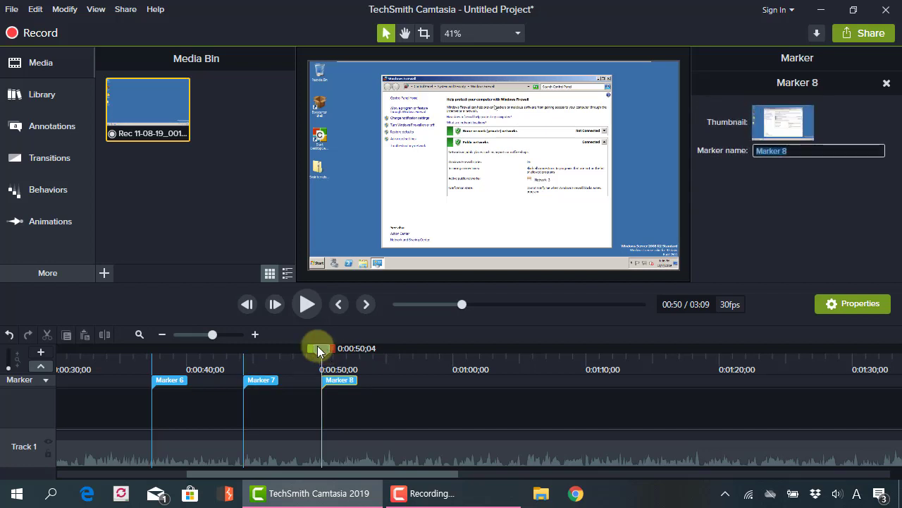
- Position the playhead at 0:00:55;14 and add a fourth timeline marker
mouse_move(322, 351)
left_mouse_down()
mouse_move(246, 352)
mouse_move(146, 337)
mouse_move(322, 354)
mouse_move(402, 380)
left_mouse_up()
scroll(421, 404, "up", 1)
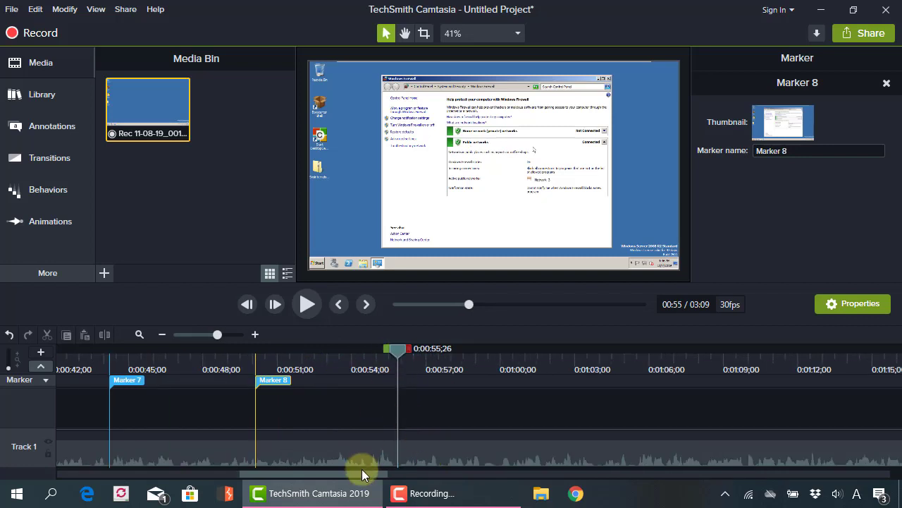
left_click_drag(362, 469, 311, 472)
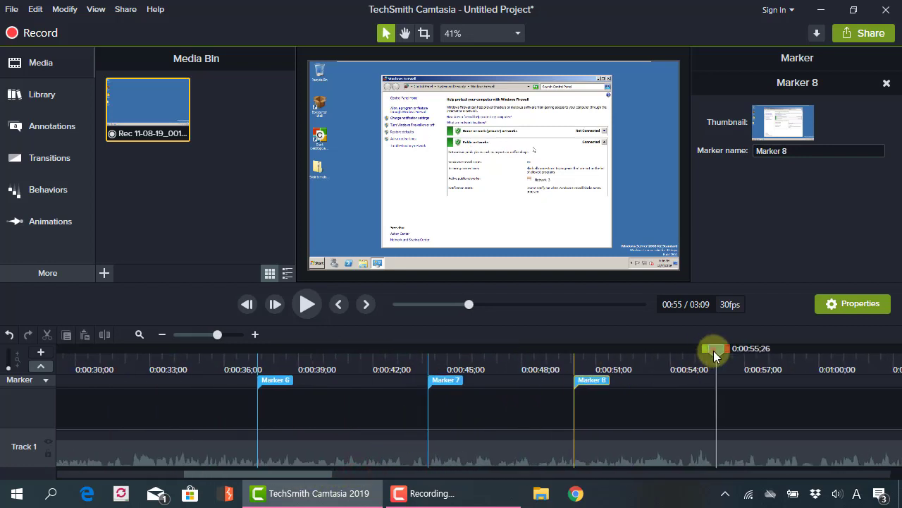
mouse_move(713, 351)
left_mouse_down()
mouse_move(692, 353)
mouse_move(704, 356)
left_mouse_up()
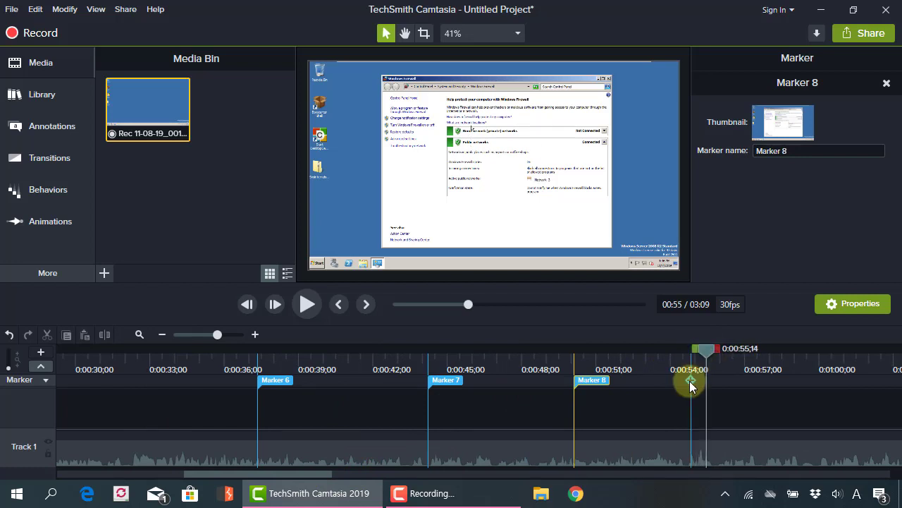
scroll(677, 386, "down", 1)
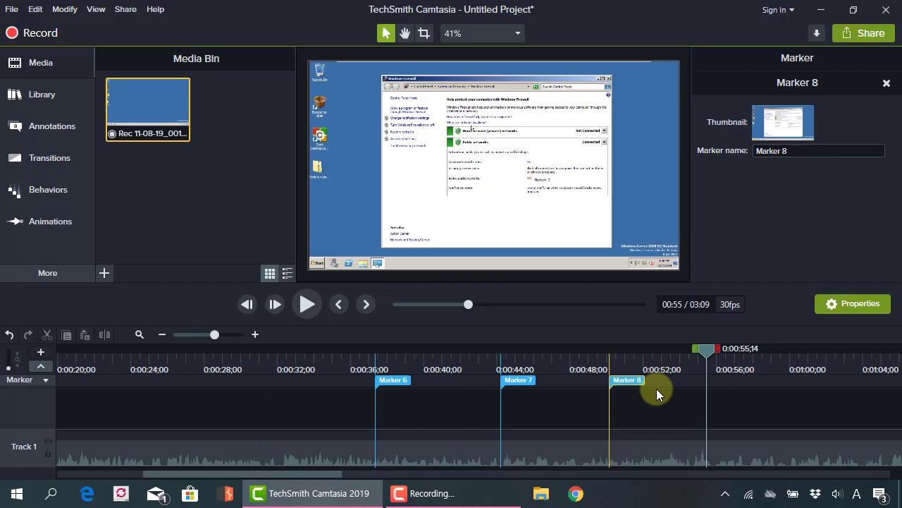
key("m")
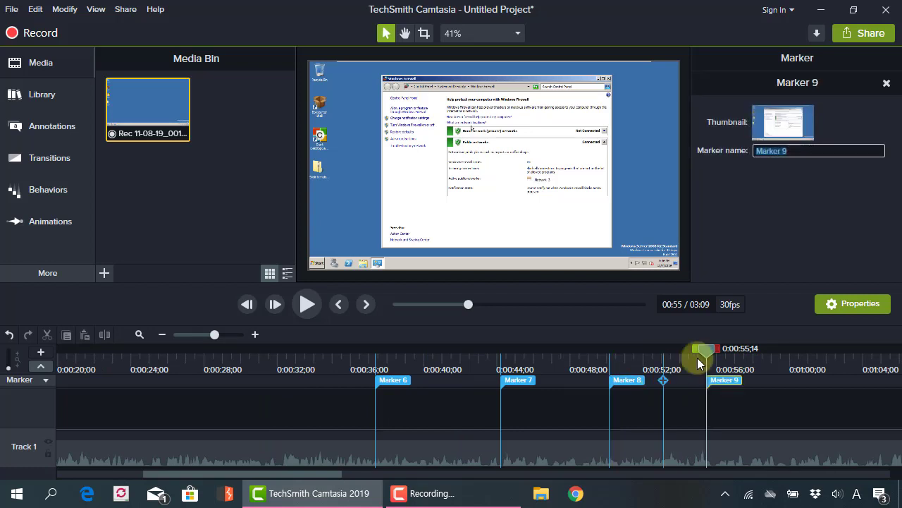
- Rename the newly added marker at 0:00:55;14 to "애니메이션 적용"
left_click(776, 154)
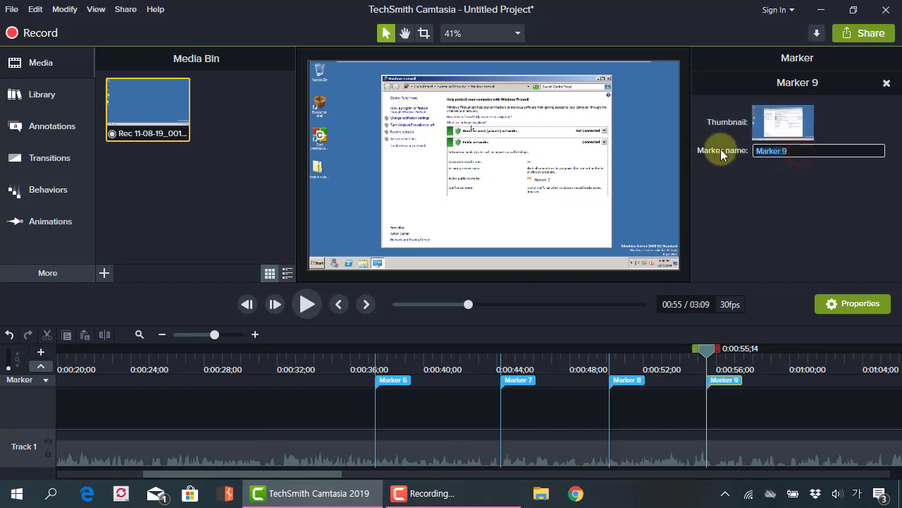
type("애니메이션 적용")
key("Return")
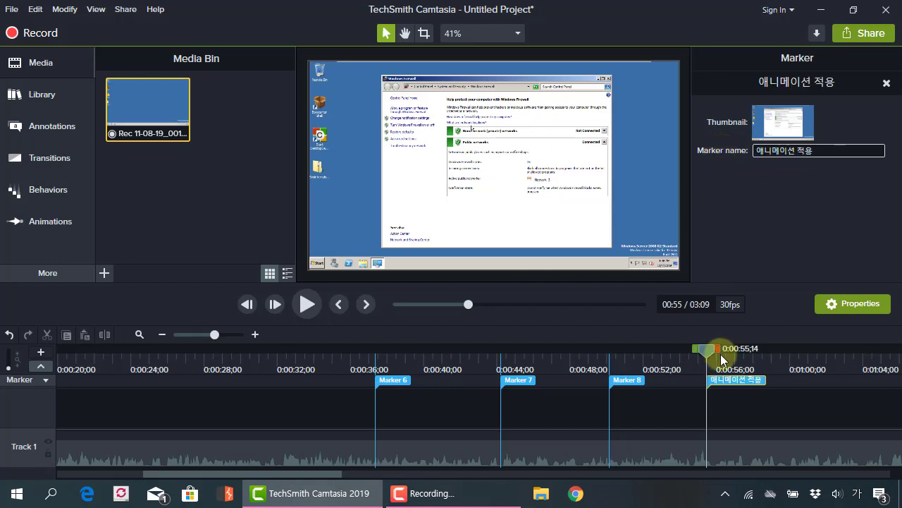
- Rename the marker at 0:00:50;04 to "화면 확대"
left_click(627, 380)
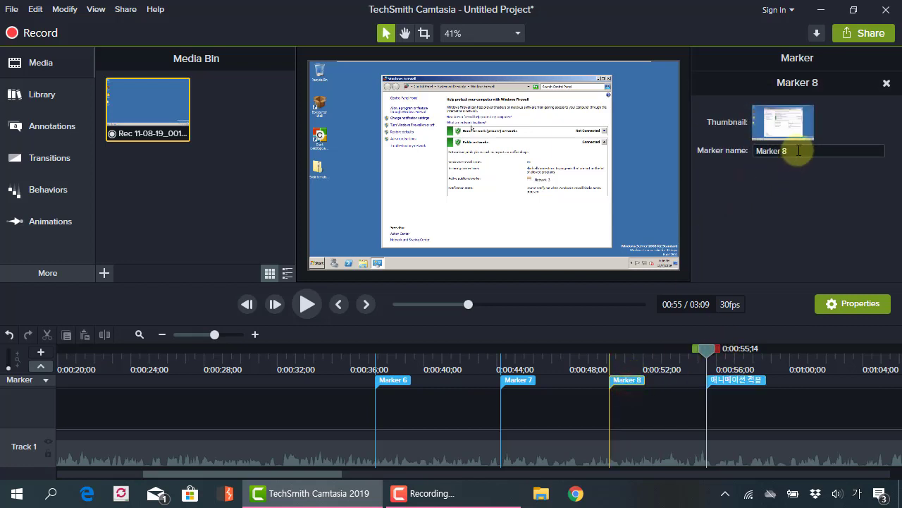
left_click(799, 150)
type("화ㄴ")
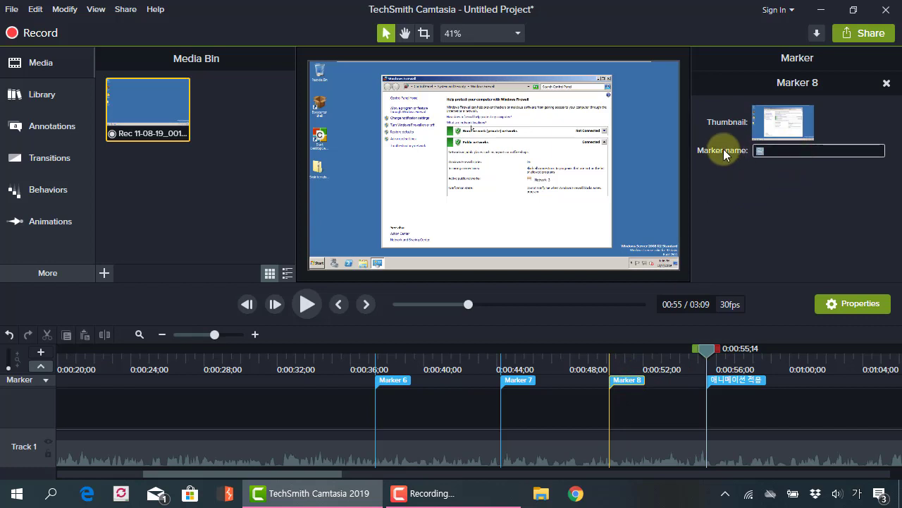
type("ㅁ대")
key("Return")
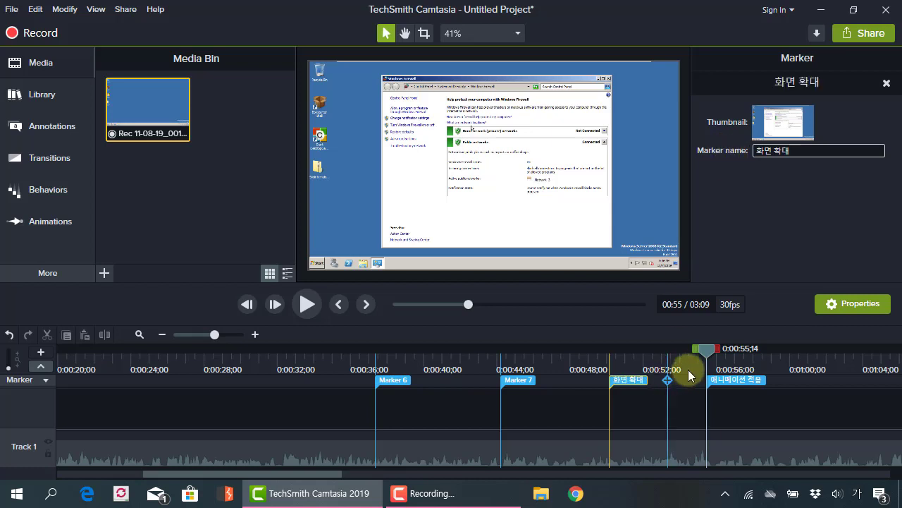
left_click(706, 353)
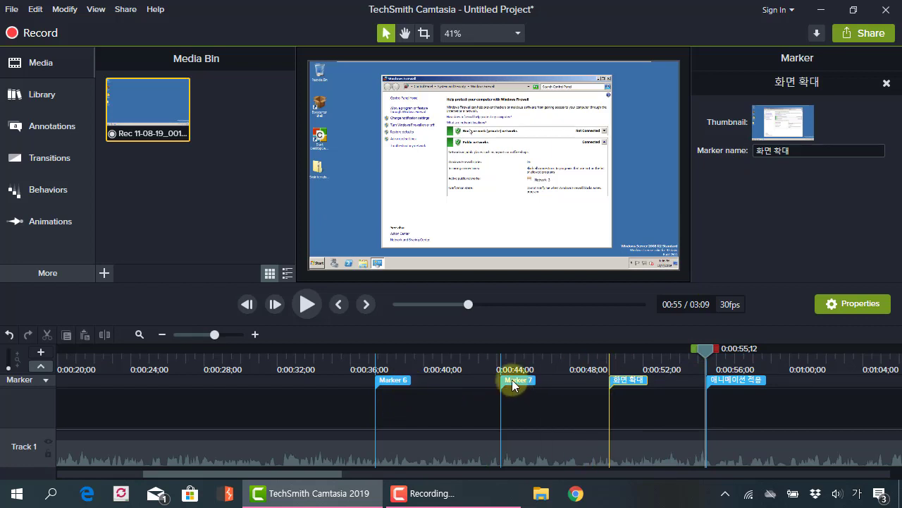
- Rename the first marker, at 0:00:37;11, to "지우기 01"
left_click(395, 381)
left_click(804, 150)
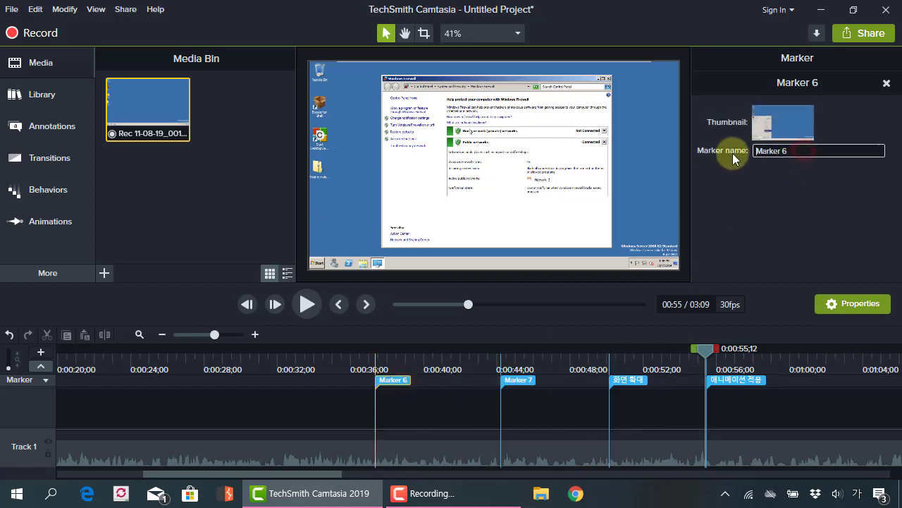
key("ctrl+a")
key("BackSpace")
type("지우기 01")
key("Return")
- Rename the second marker, at 0:00:44;07, to "지우기 02"
left_click(533, 391)
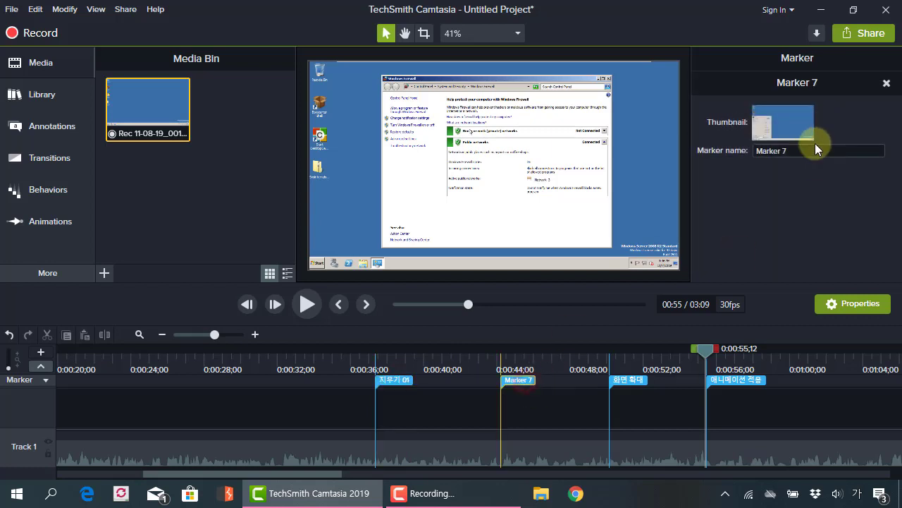
left_click(814, 148)
key("ctrl+a")
type("지우")
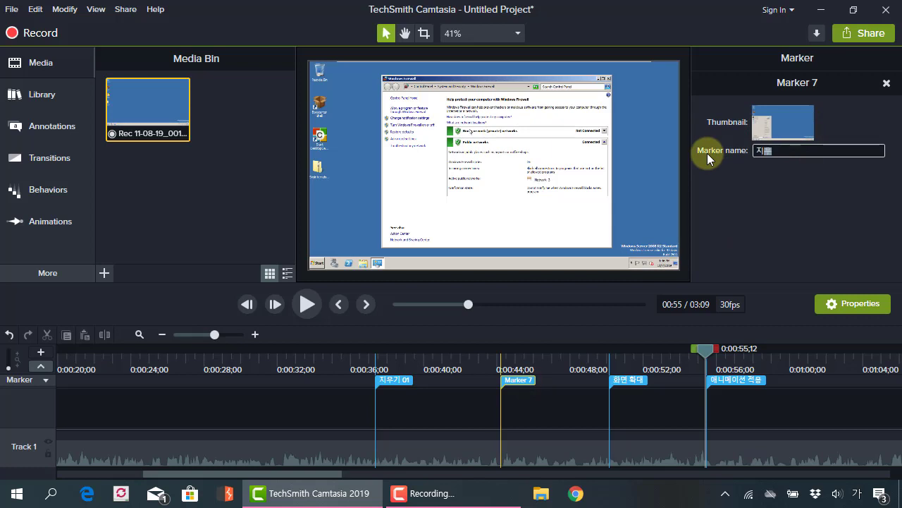
type("기 02")
key("Return")
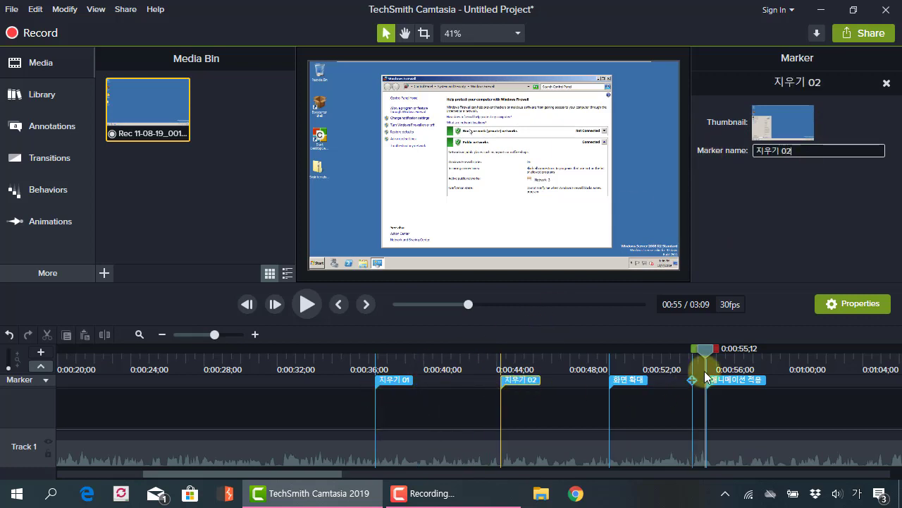
- Move the playhead back to 0:00:35;00, just before the "지우기 01" marker
left_click_drag(706, 356, 632, 353)
left_click_drag(688, 370, 334, 351)
scroll(767, 406, "down", 1)
left_click(760, 356)
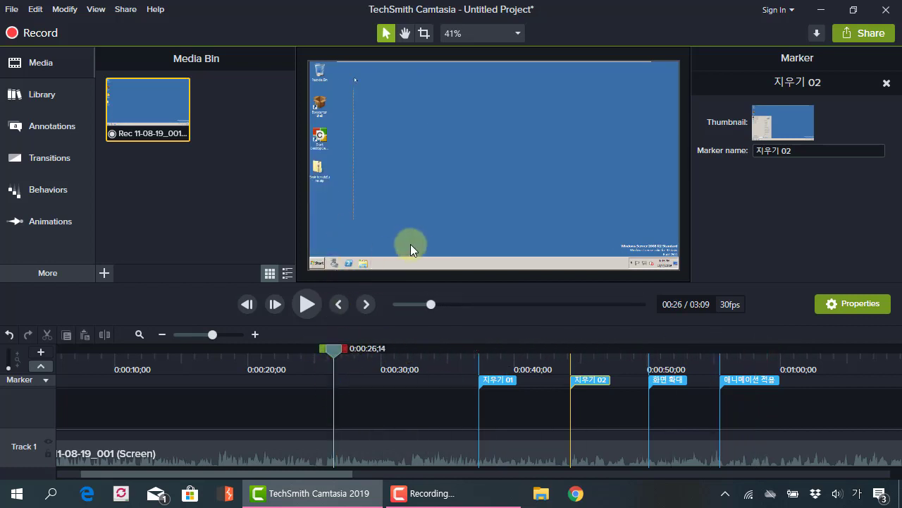
left_click_drag(335, 348, 448, 359)
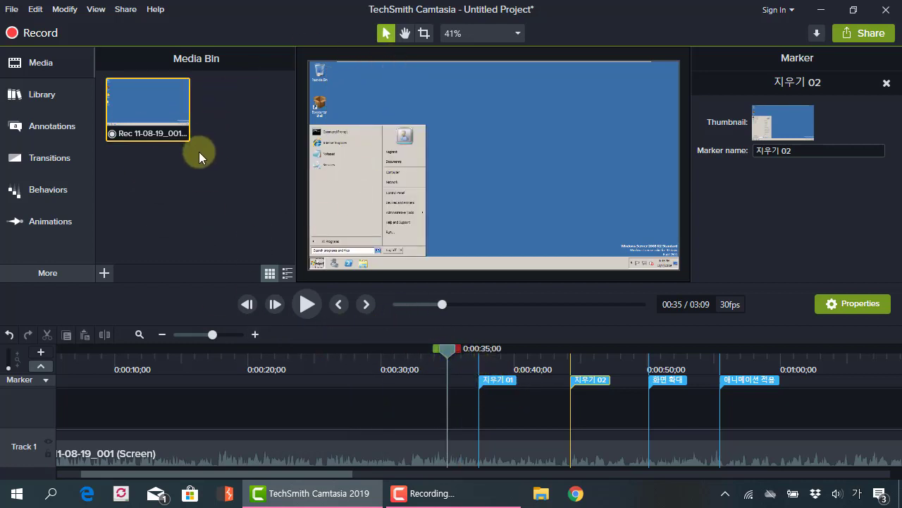
- Scrub through the marked section to 0:01:02;17, and go to the "지우기 01" and "화면 확대" markers
left_click_drag(441, 342, 645, 374)
left_click_drag(579, 381, 482, 365)
left_click(808, 382)
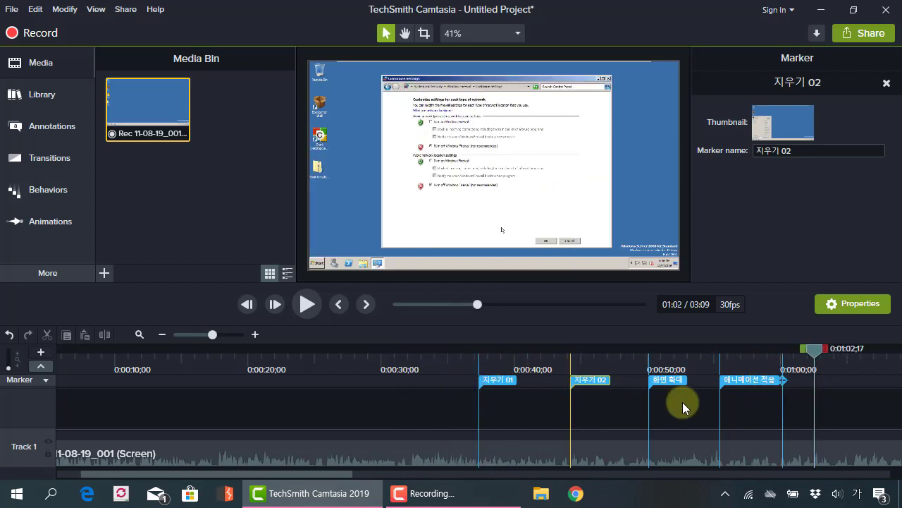
scroll(703, 413, "up", 2)
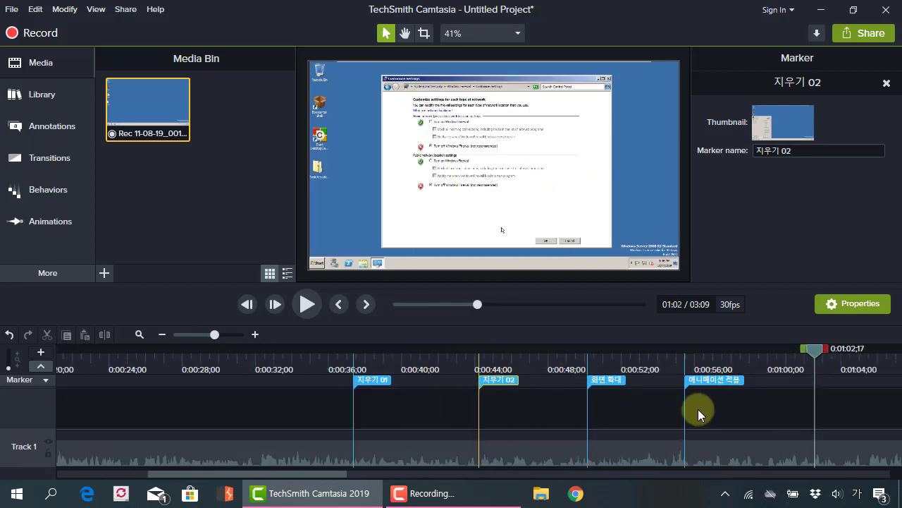
left_click(376, 381)
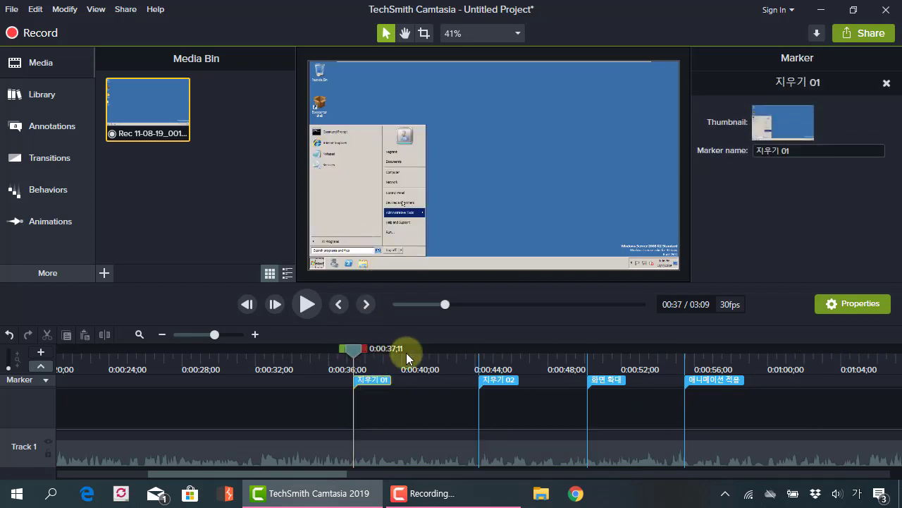
left_click(618, 385)
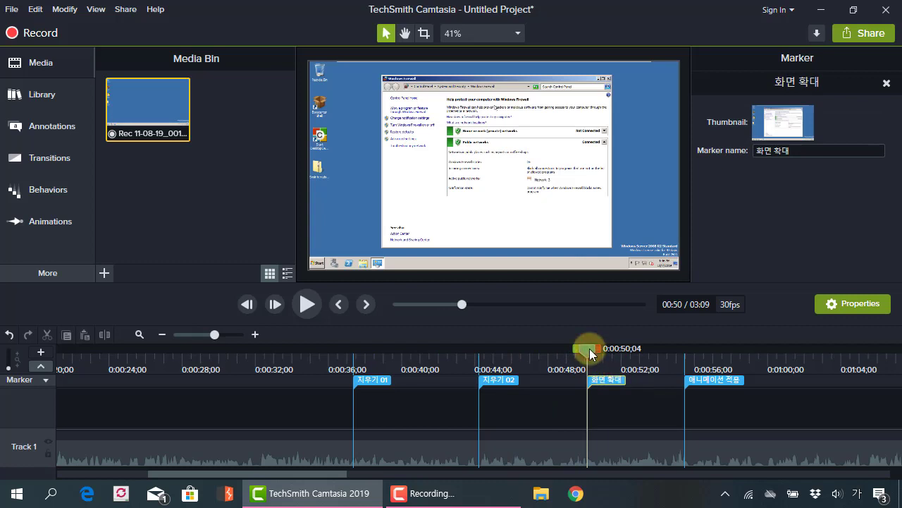
- Split the screen recording at all timeline markers
left_click(64, 9)
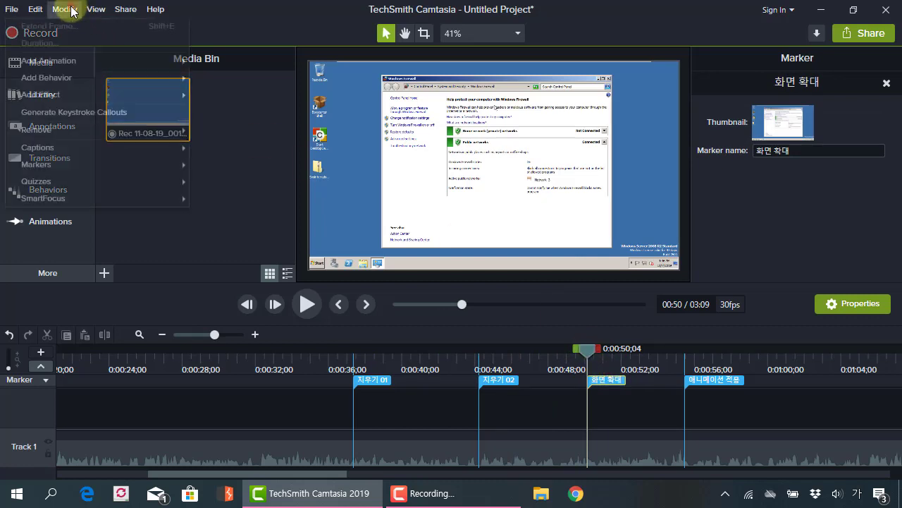
mouse_move(67, 165)
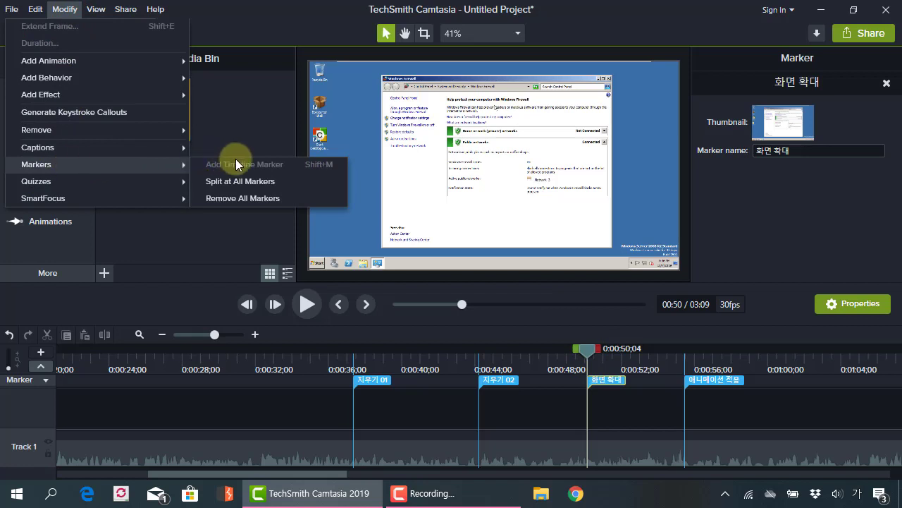
left_click(290, 182)
left_click_drag(560, 423, 795, 441)
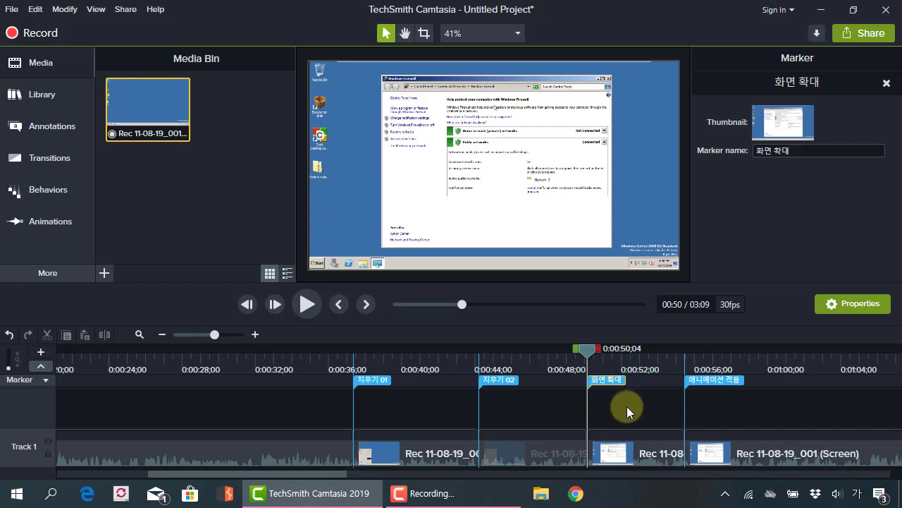
left_click(626, 406)
- Select each marker in order from "지우기 01" to "애니메이션 적용", and return to "지우기 01"
left_click_drag(586, 351, 392, 351)
left_click(374, 381)
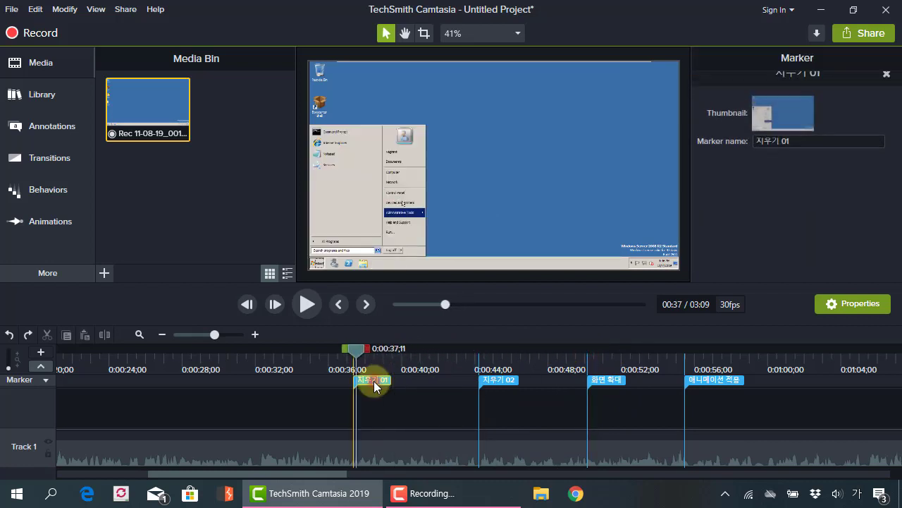
left_click(505, 380)
left_click(601, 381)
left_click(697, 380)
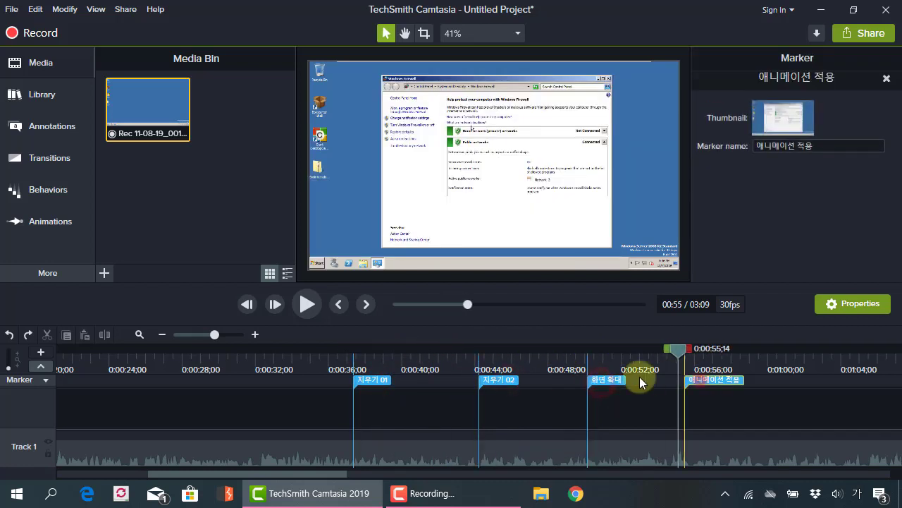
left_click(368, 380)
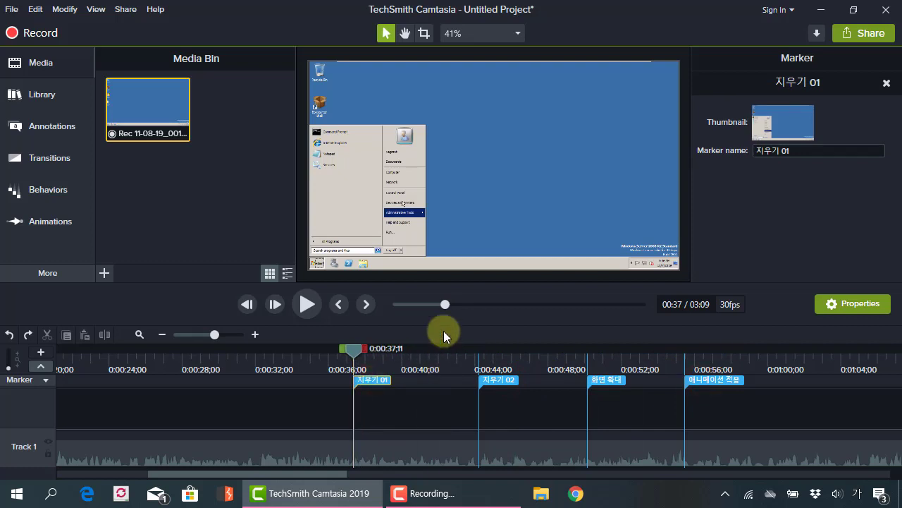
- Jump the playhead marker by marker from "지우기 01" to "애니메이션 적용" at 0:00:55;14
key("ctrl+bracketright")
key("ctrl+bracketleft")
key("ctrl+bracketright")
key("ctrl+bracketright")
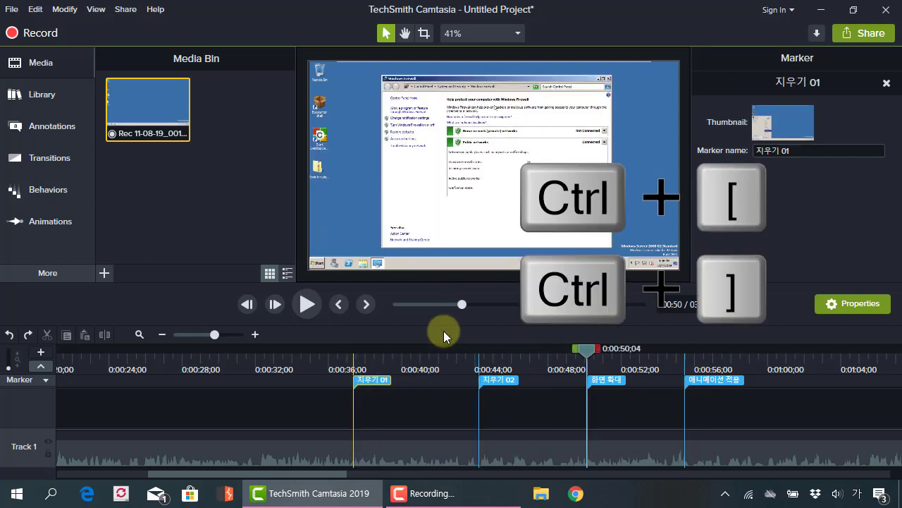
key("ctrl+bracketright")
key("ctrl+bracketleft")
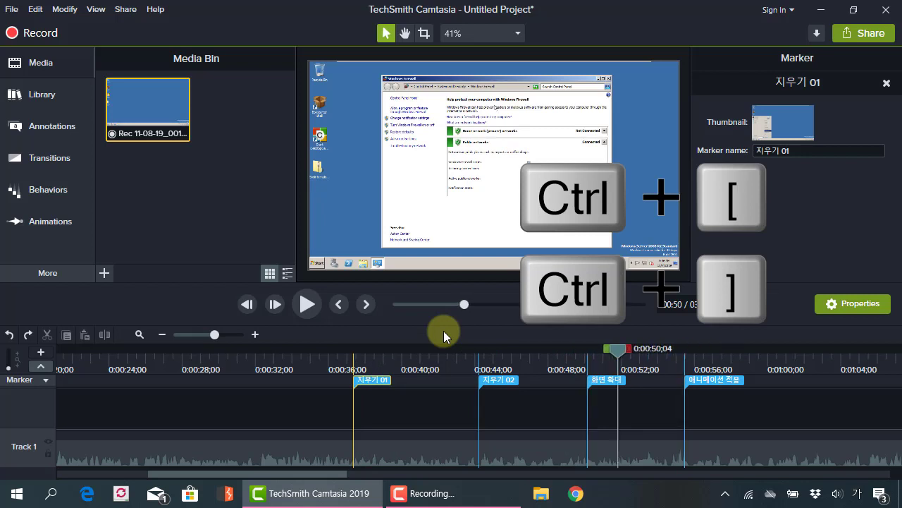
key("ctrl+bracketright")
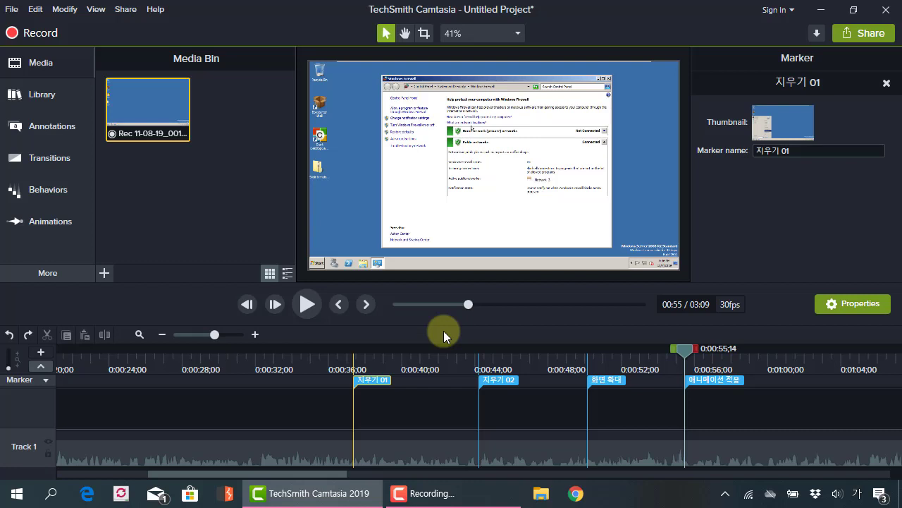
- Jump the playhead back and forth between the first and last markers, ending on "지우기 01" at 0:00:37;11
key("ctrl+[")
key("ctrl+[")
key("ctrl+[")
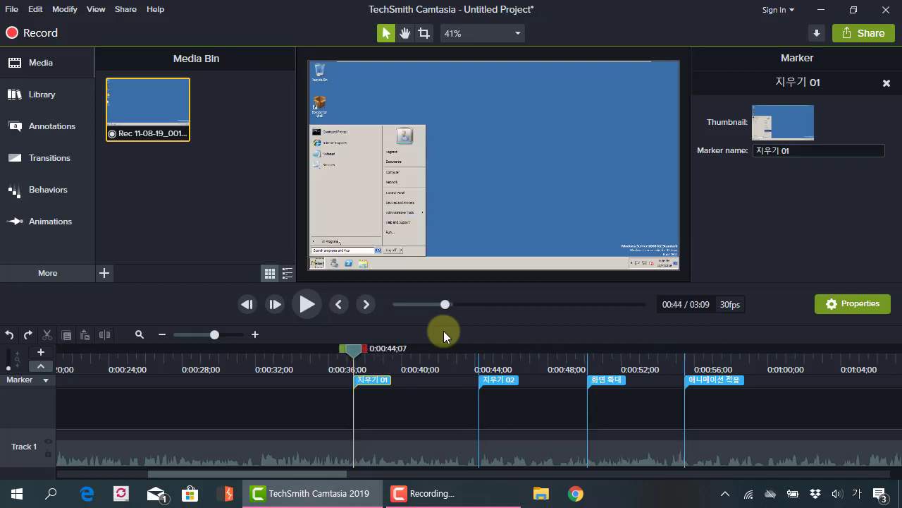
key("ctrl+]")
key("ctrl+]")
key("ctrl+]")
key("ctrl+[")
key("ctrl+[")
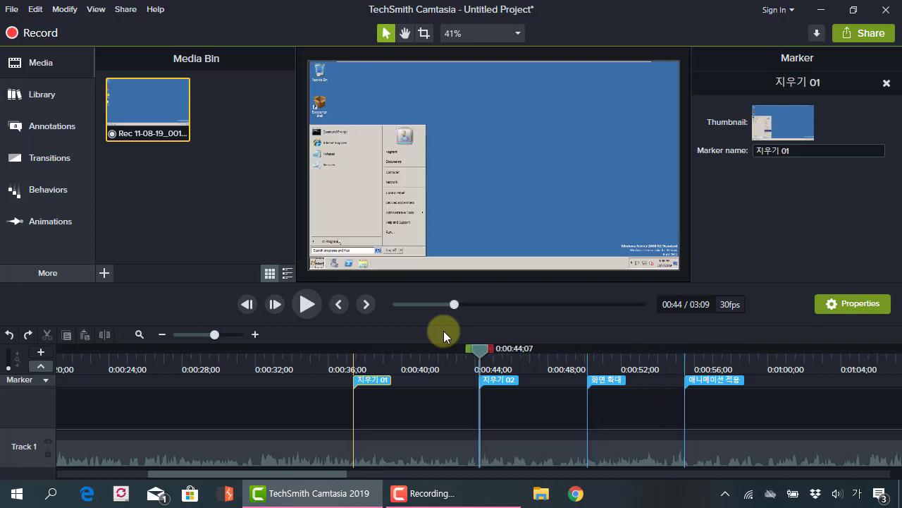
key("ctrl+[")
key("ctrl+]")
key("ctrl+]")
key("ctrl+]")
key("ctrl+[")
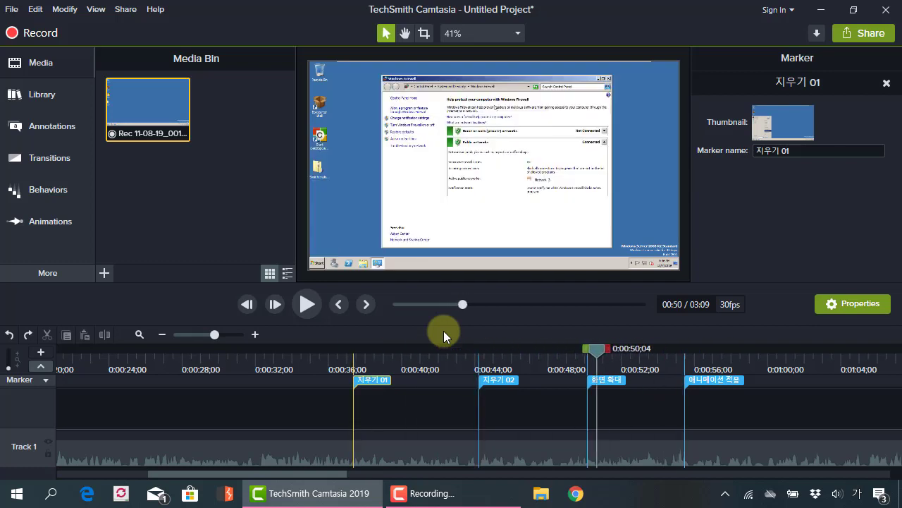
key("ctrl+[")
key("ctrl+[")
key("ctrl+]")
key("ctrl+]")
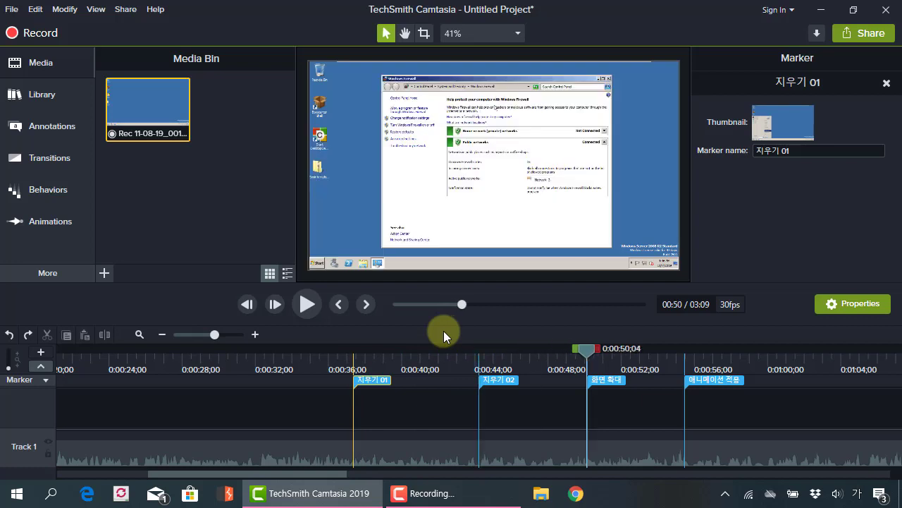
key("ctrl+]")
key("ctrl+[")
key("ctrl+[")
key("ctrl+[")
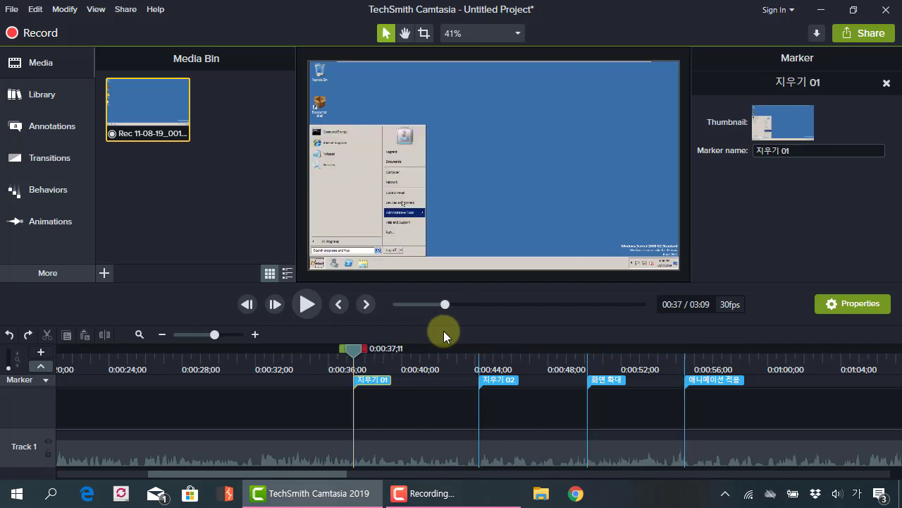
- Split the Track 1 recording at the "지우기 02" marker, 0:00:44;07
left_click(354, 399)
left_click(366, 358)
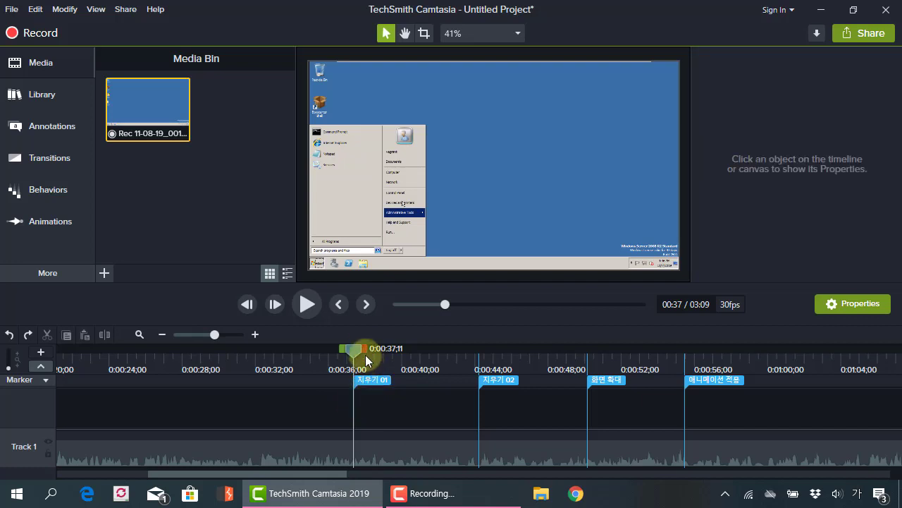
left_click(354, 460)
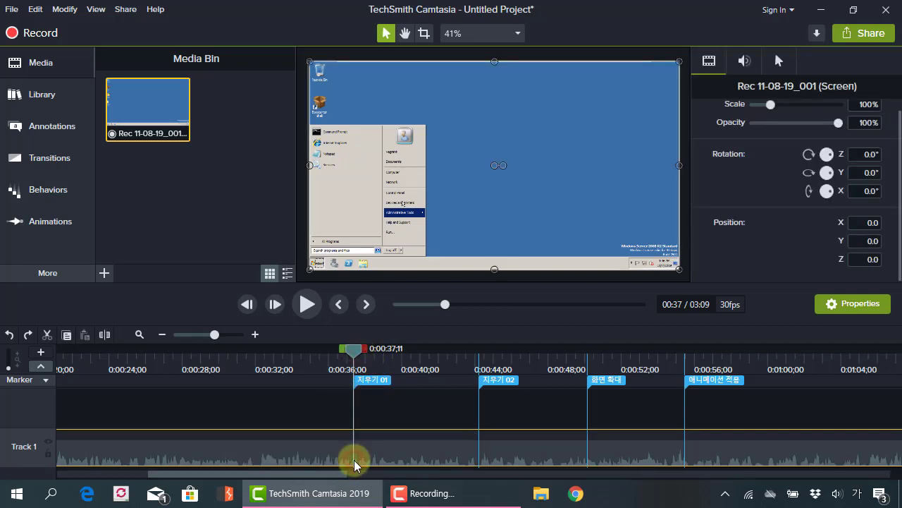
left_click(512, 381)
left_click(522, 458)
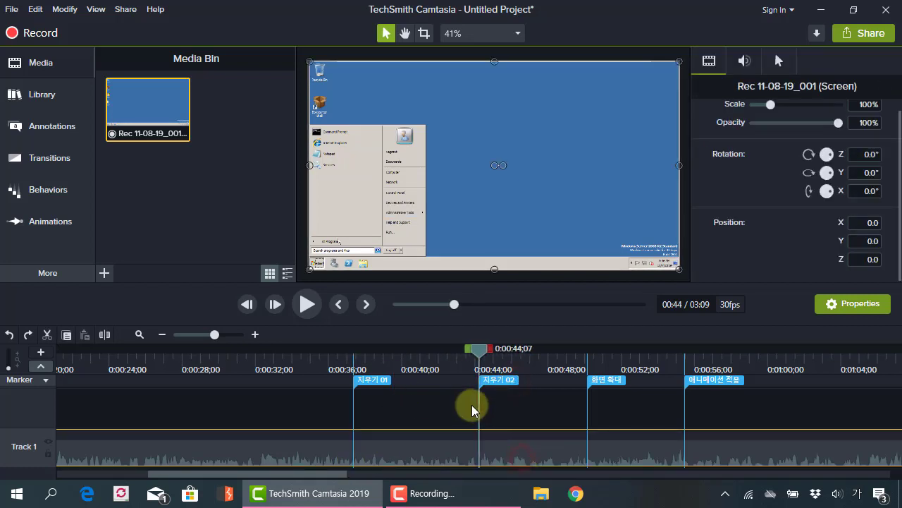
left_click(483, 352)
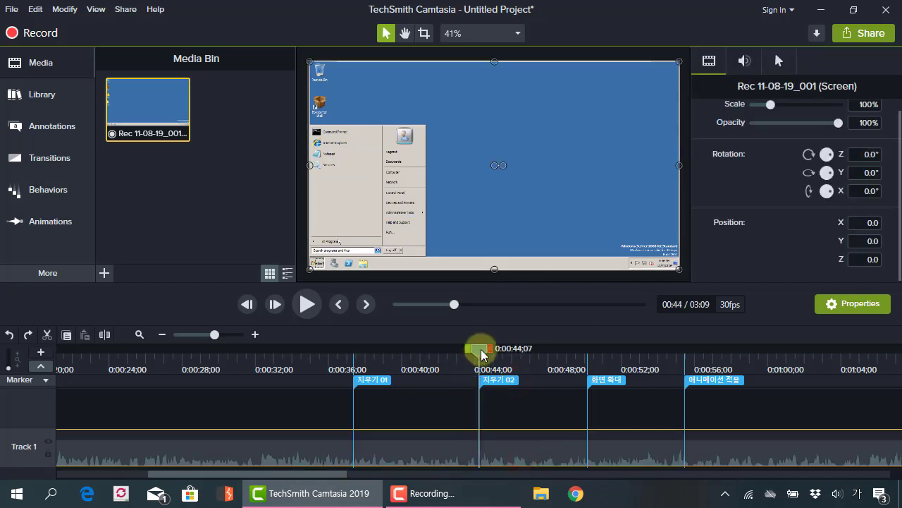
left_click(112, 339)
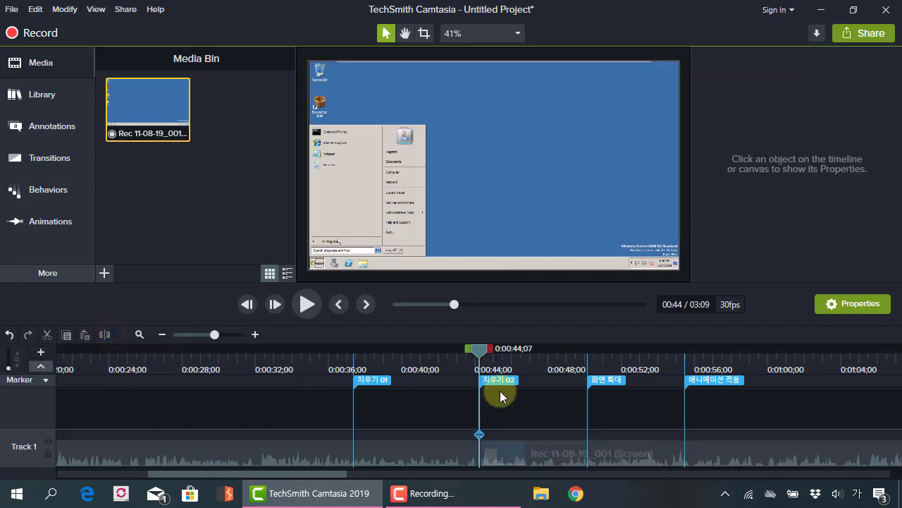
left_click(523, 421)
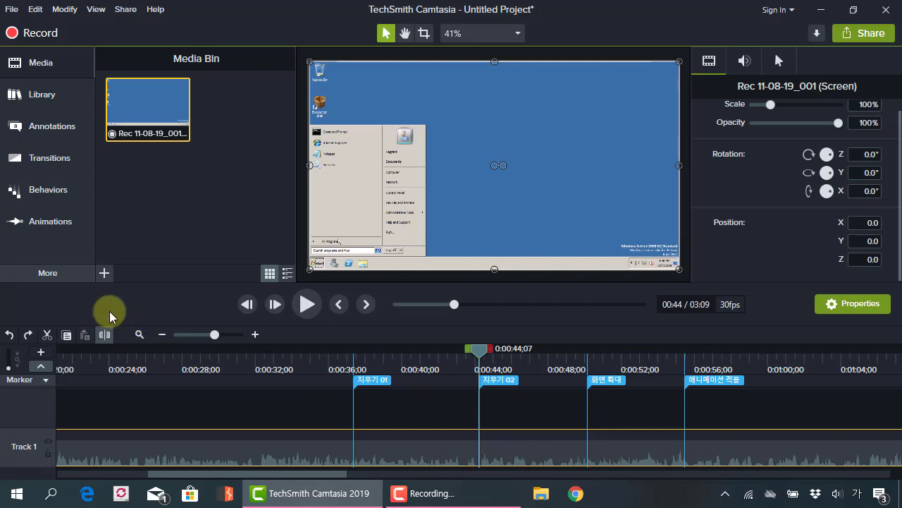
- Split the Track 1 clip at every marker in a single operation
left_click(73, 13)
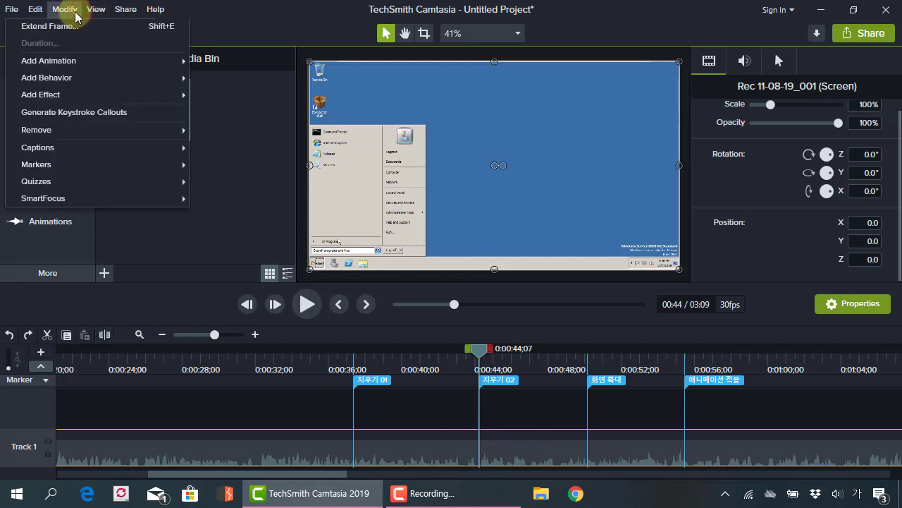
mouse_move(88, 166)
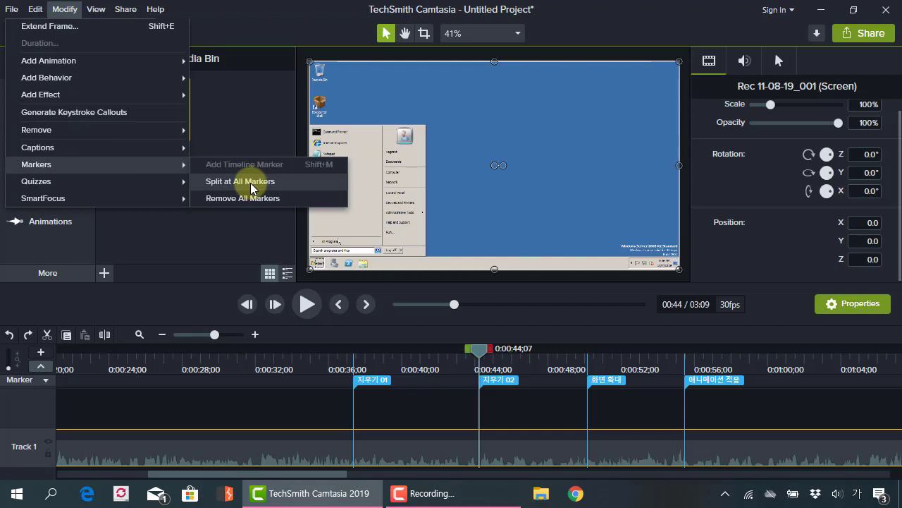
left_click(251, 188)
- Cut the segment between the "화면 확대" and "애니메이션 적용" markers, and undo the cut and the marker splits
left_click(635, 452)
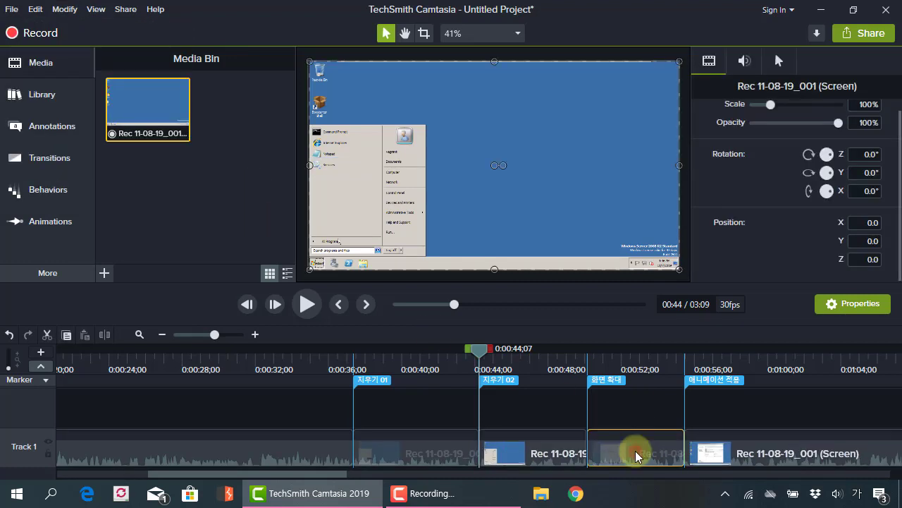
left_click(47, 336)
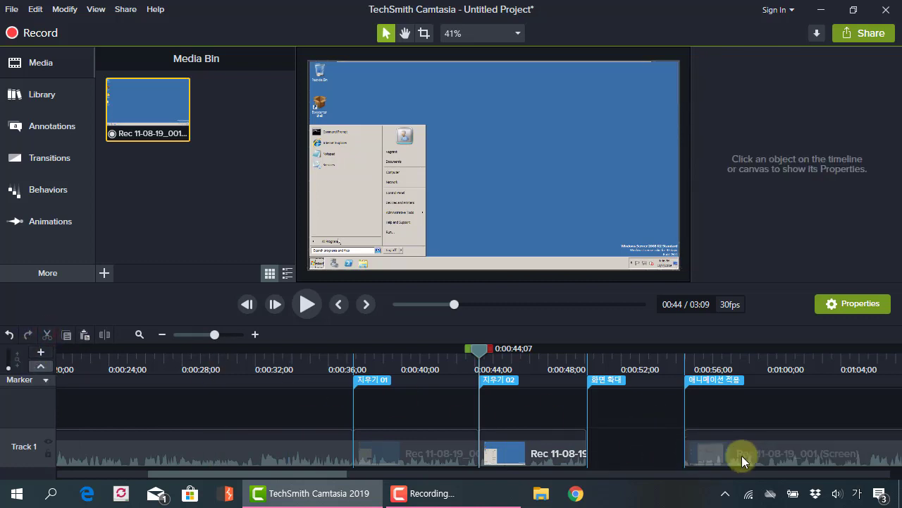
key("ctrl+z")
left_click(46, 336)
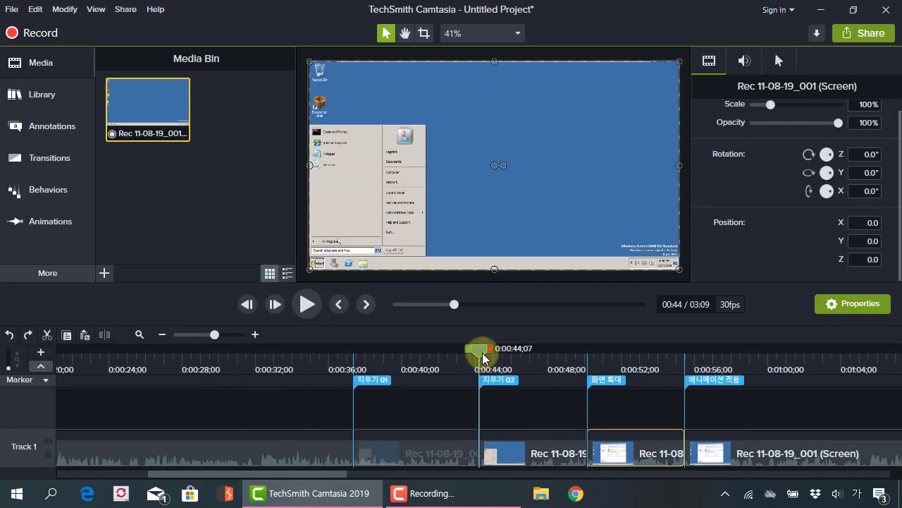
left_click(636, 404)
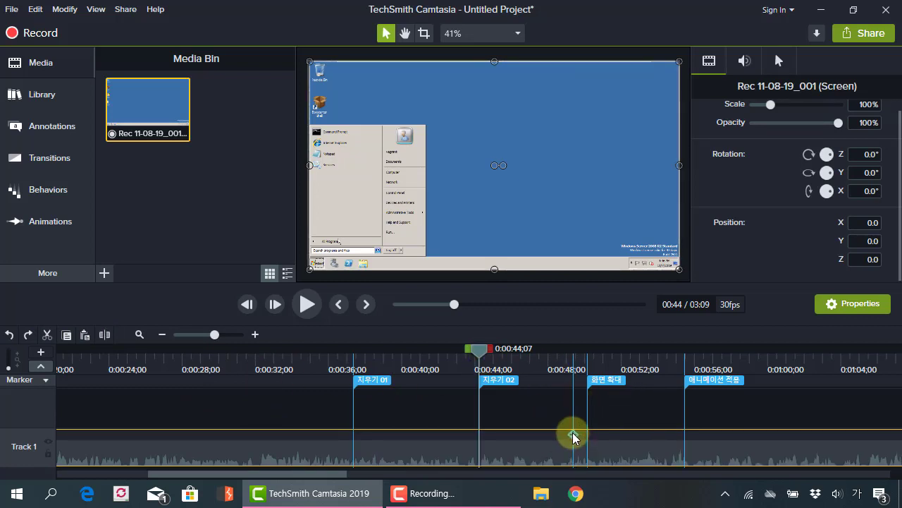
- Go through the first three markers and open the name of "화면 확대" for editing
left_click(382, 385)
left_click(495, 381)
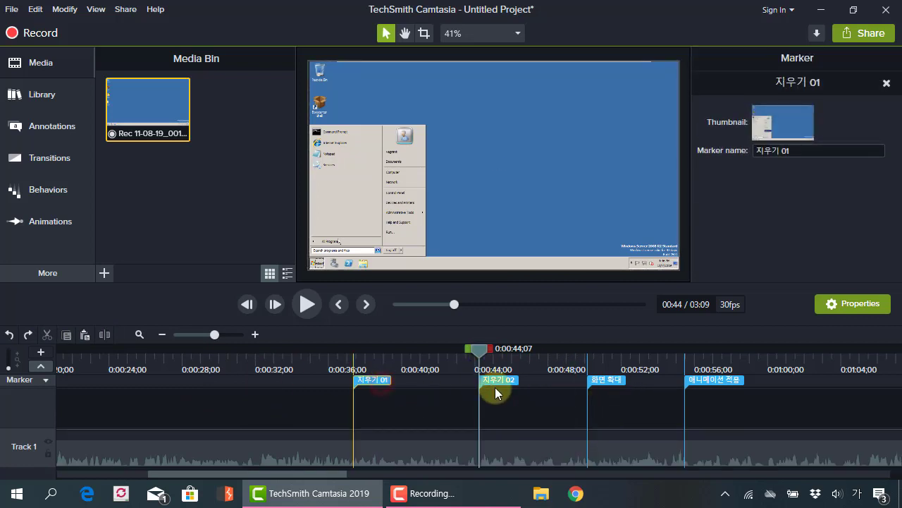
left_click(602, 380)
left_click(790, 151)
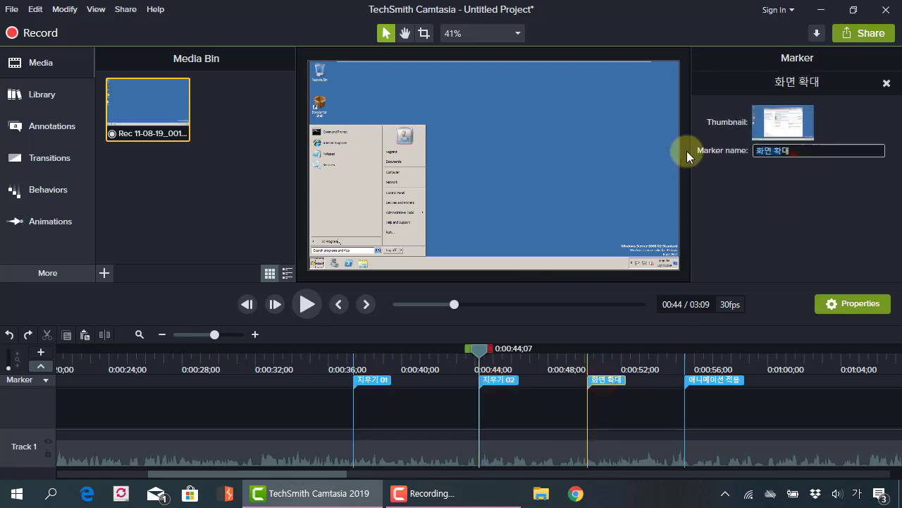